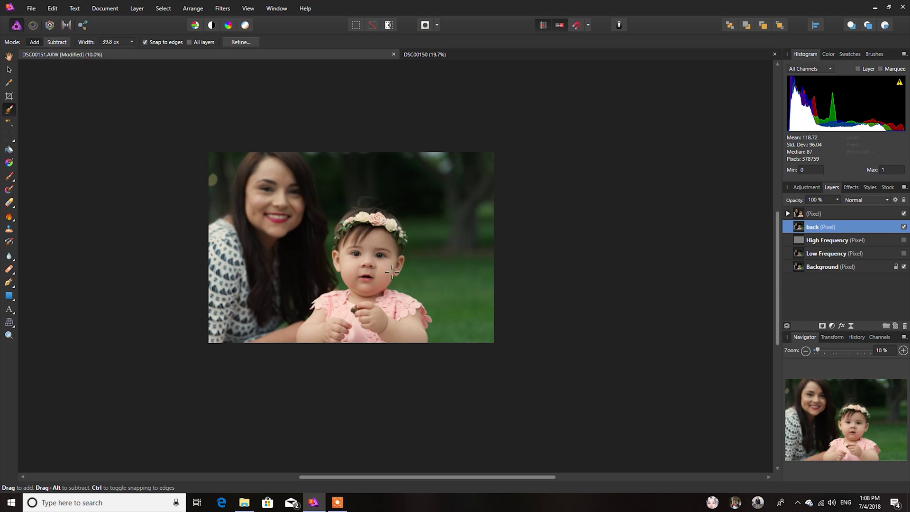
Add a live Lighting filter to the "back" layer.
scroll(387, 273, "up", 1)
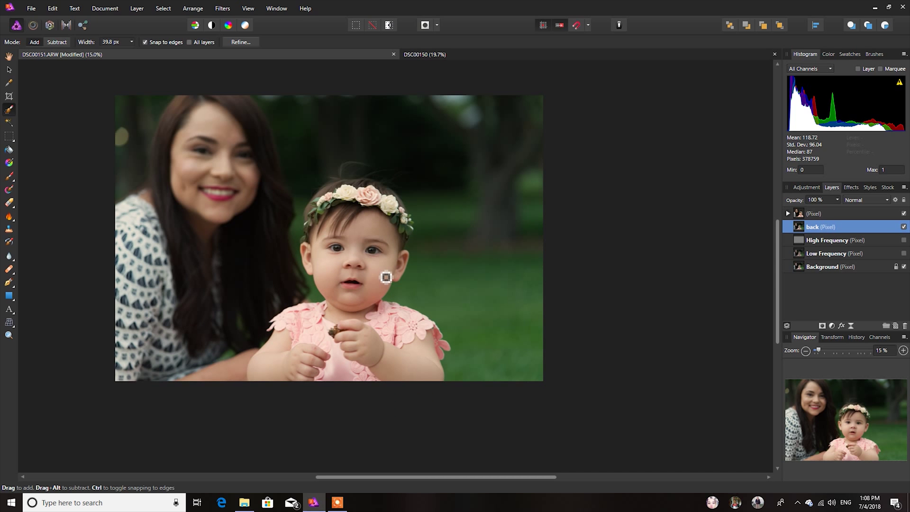
key("h")
left_click_drag(349, 275, 388, 318)
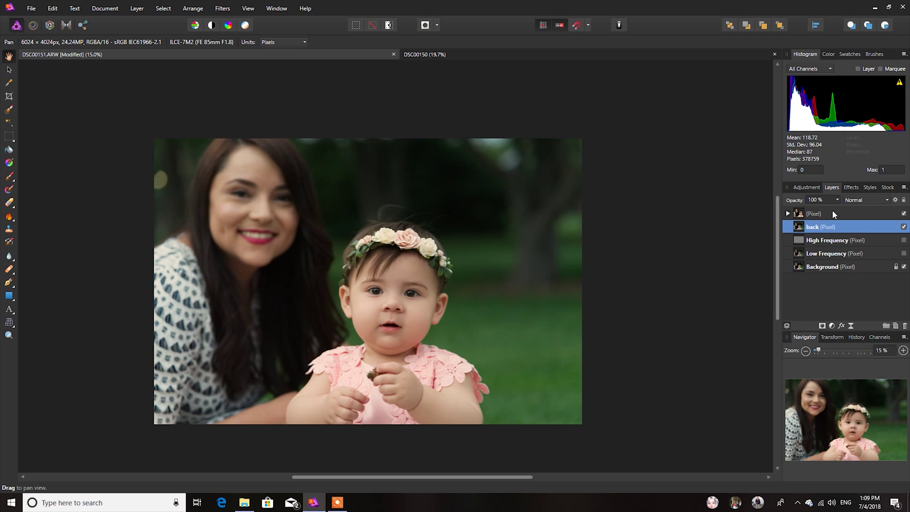
left_click(814, 214)
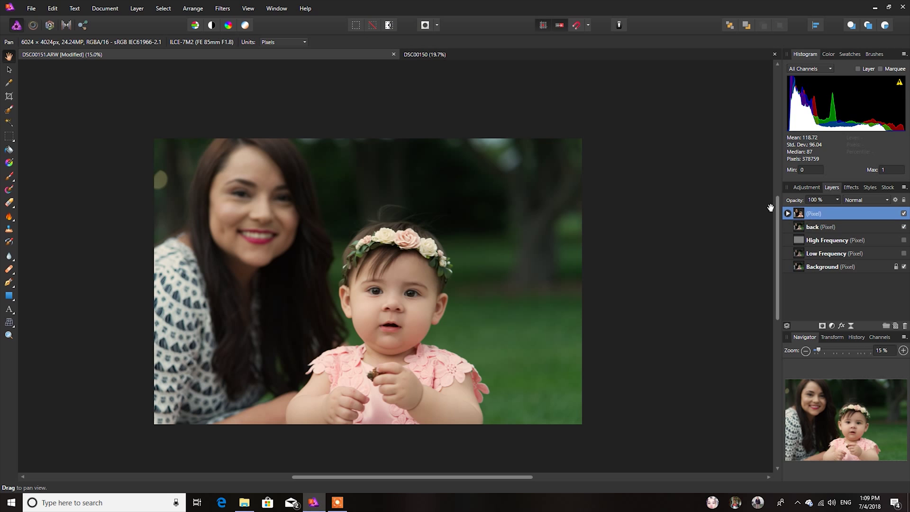
left_click(824, 232)
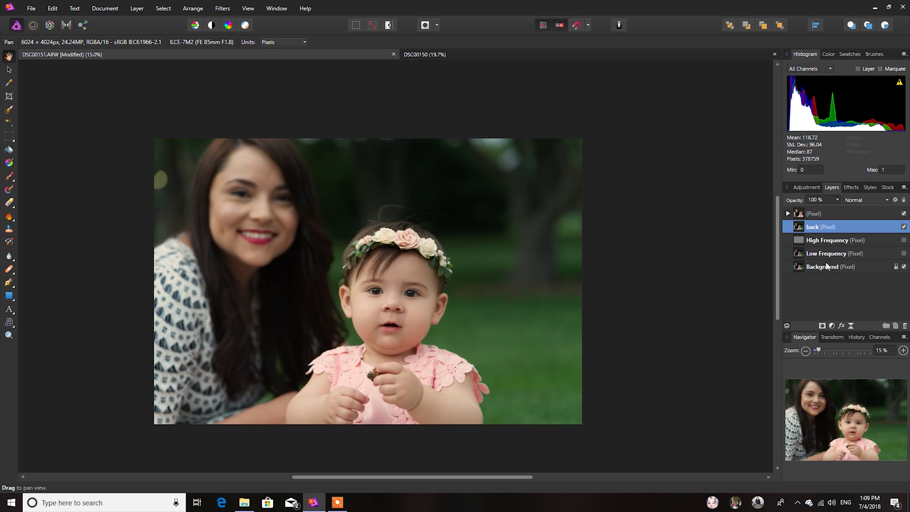
left_click(851, 326)
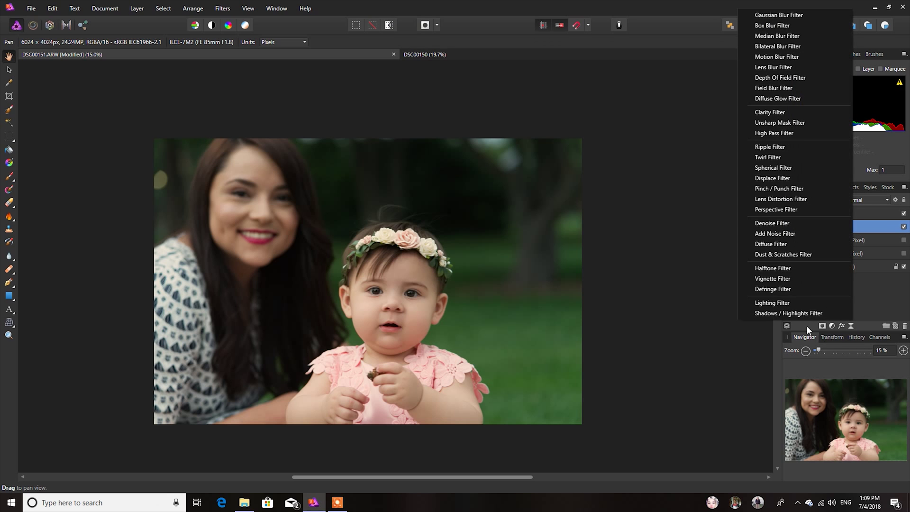
left_click(775, 304)
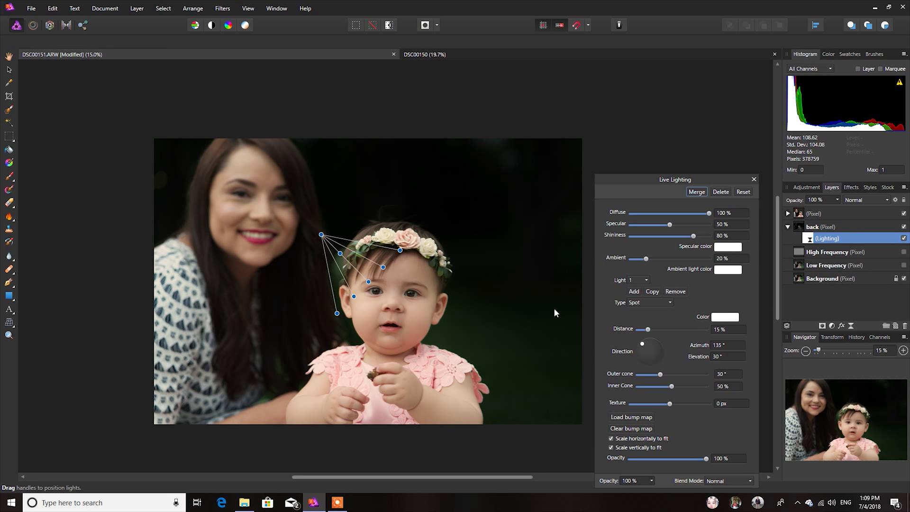
Place the spot light over the mother's head, aimed at the baby's face, with about 56% distance, 42.7° outer cone and 48% inner cone.
left_click(805, 350)
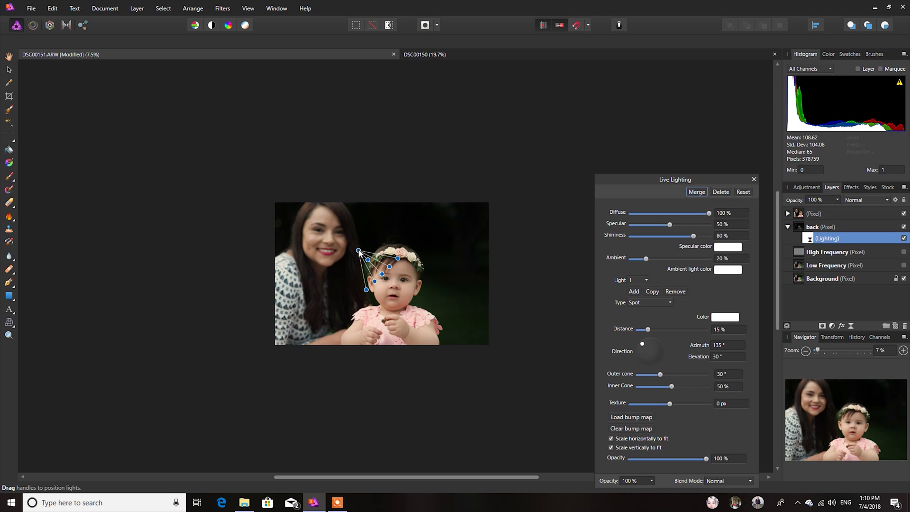
left_click_drag(359, 250, 289, 191)
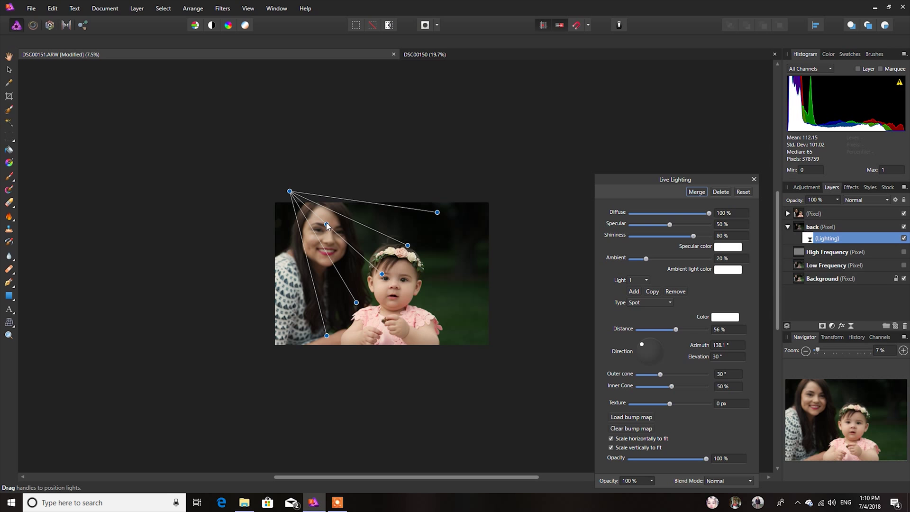
left_click_drag(326, 223, 347, 240)
left_click_drag(439, 217, 466, 175)
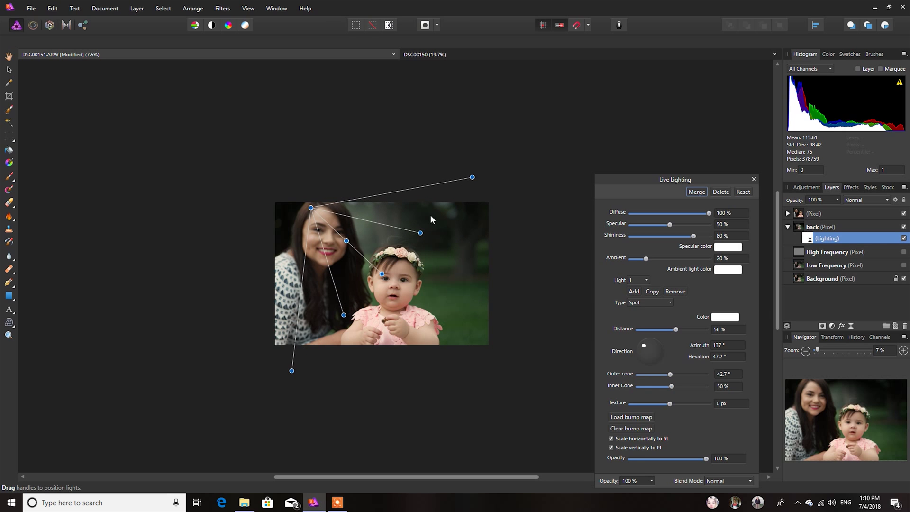
mouse_move(420, 233)
left_mouse_down()
mouse_move(428, 221)
mouse_move(400, 251)
mouse_move(431, 211)
mouse_move(405, 249)
mouse_move(425, 227)
mouse_move(417, 236)
left_mouse_up()
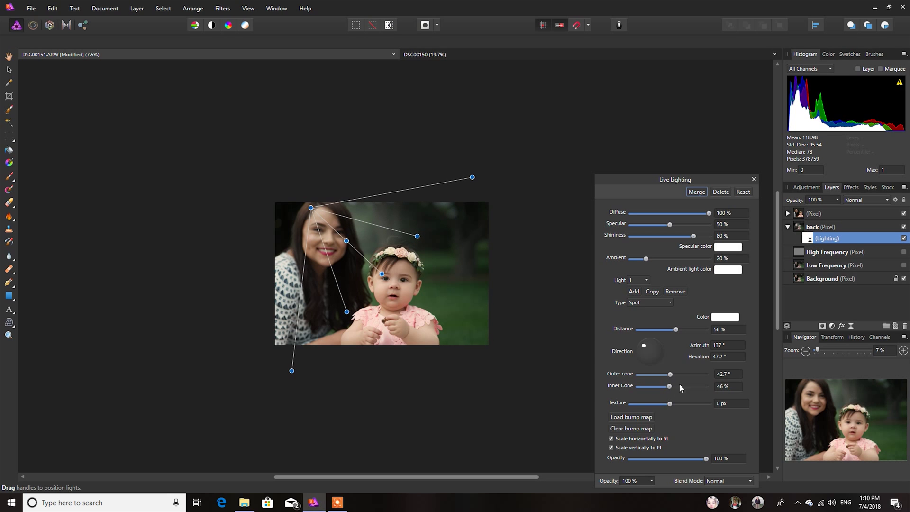
left_click_drag(419, 237, 420, 234)
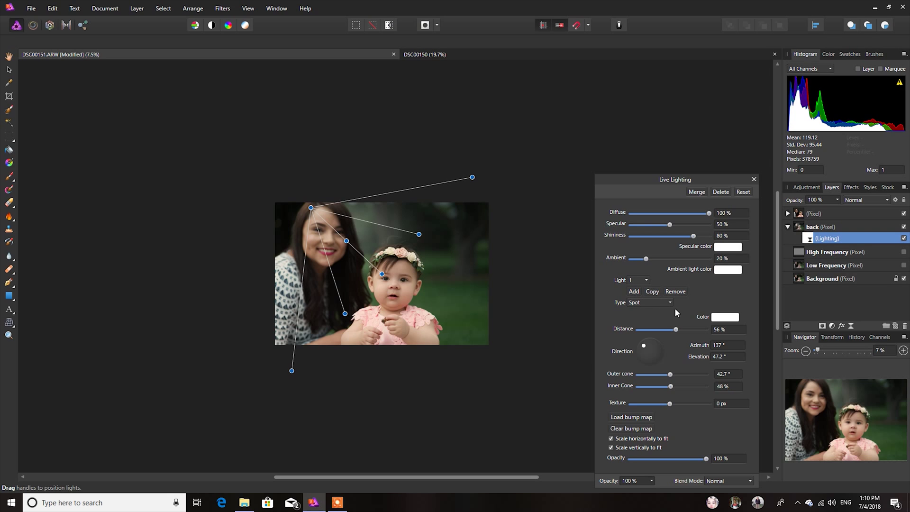
left_click(723, 317)
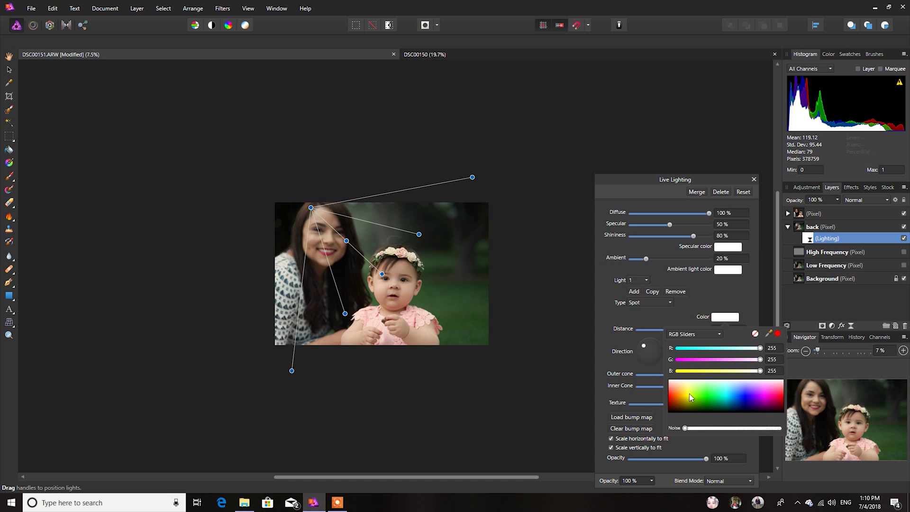
left_click(564, 403)
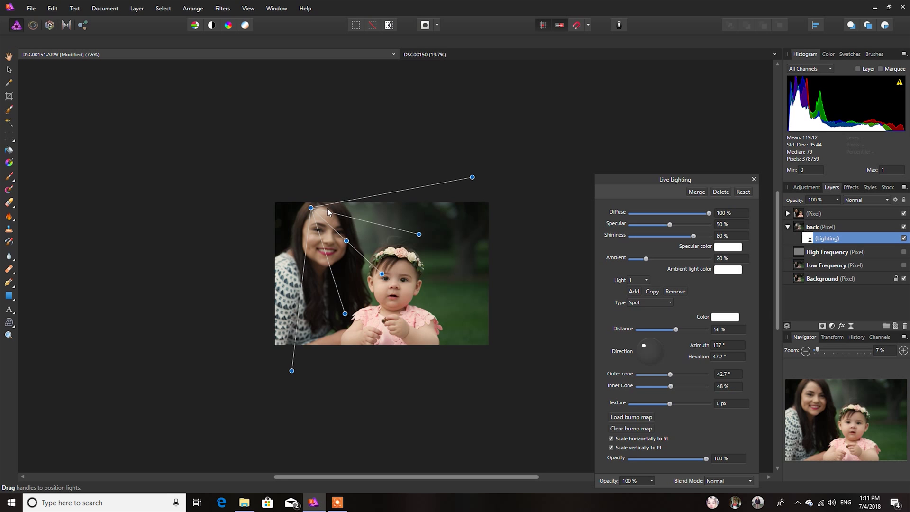
Move the spot light just beyond the photo's upper-right corner, with about 81% distance, 46.3° azimuth, 48.4° elevation and 47% inner cone.
left_click_drag(310, 209, 477, 184)
left_click_drag(382, 276, 394, 276)
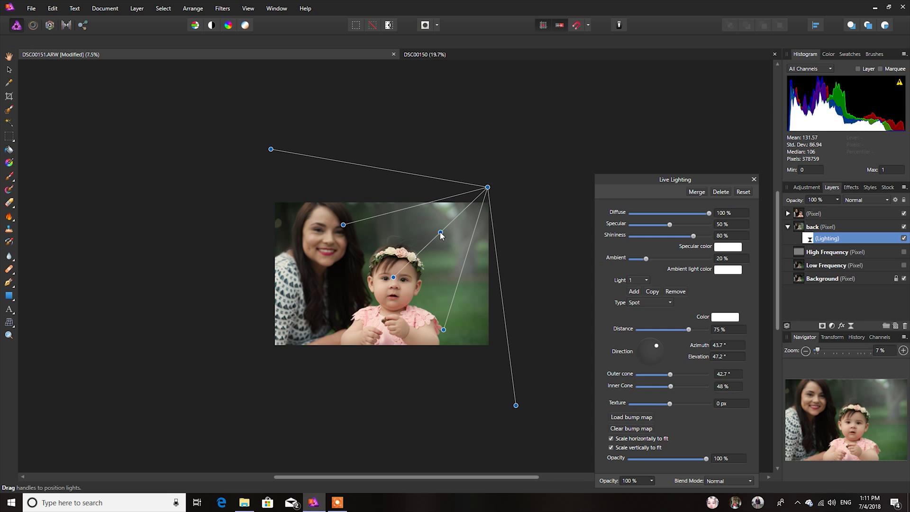
left_click_drag(441, 232, 435, 237)
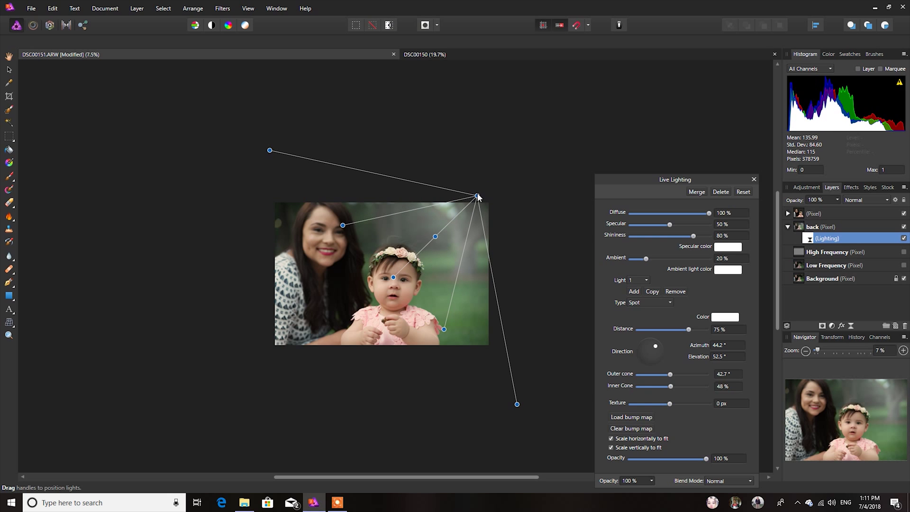
left_click_drag(481, 193, 487, 186)
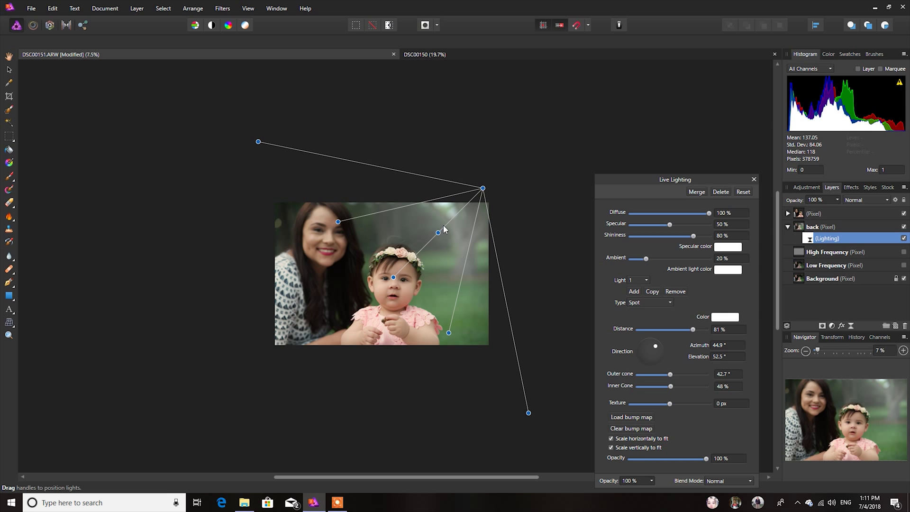
left_click_drag(438, 234, 446, 226)
left_click_drag(444, 225, 441, 229)
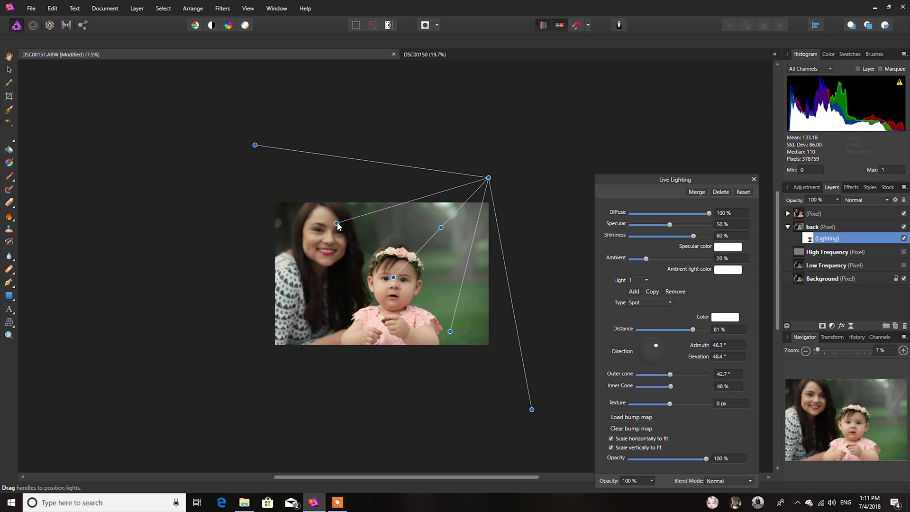
left_click_drag(337, 223, 343, 240)
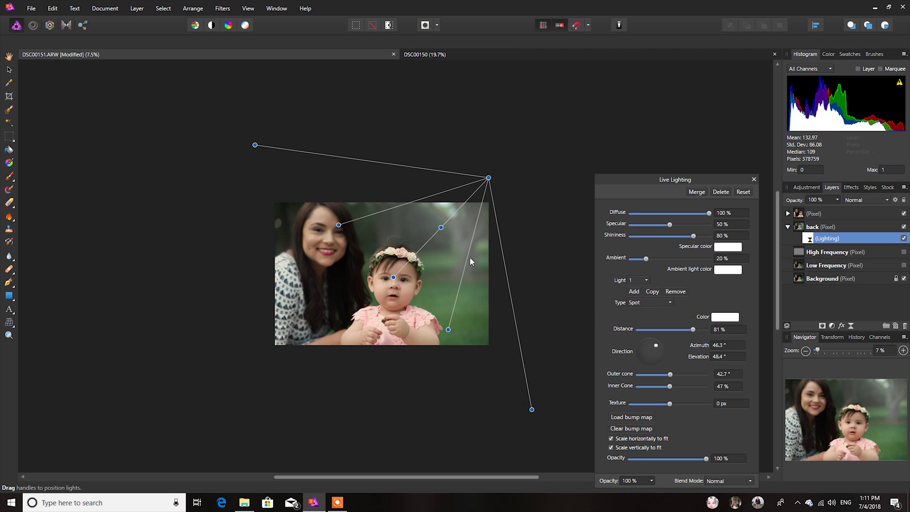
Set the spot light's color to a warm peach, RGB 255, 211, 182, and close the lighting settings.
left_click(723, 321)
left_click(678, 385)
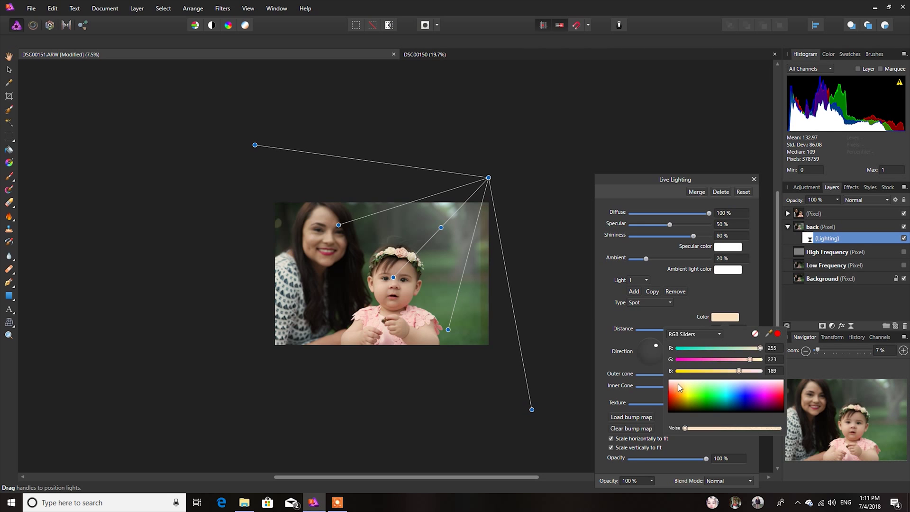
left_click(678, 387)
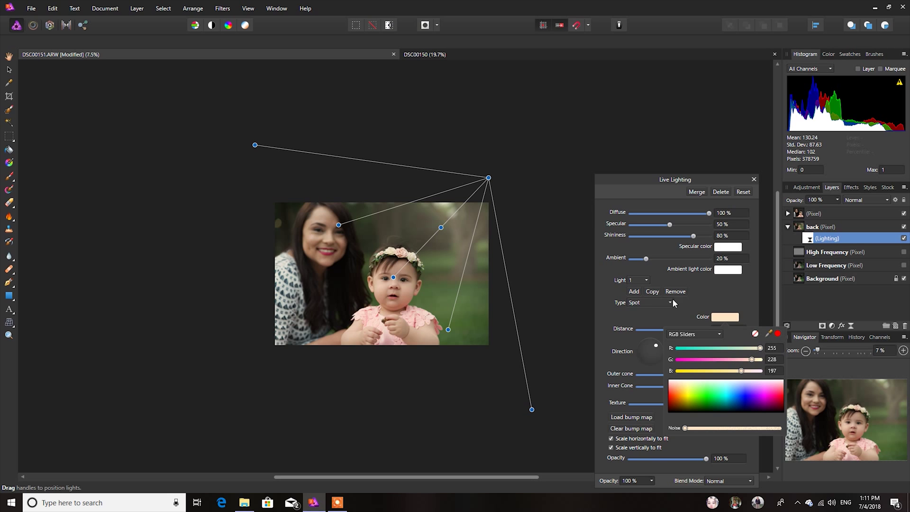
left_click(768, 337)
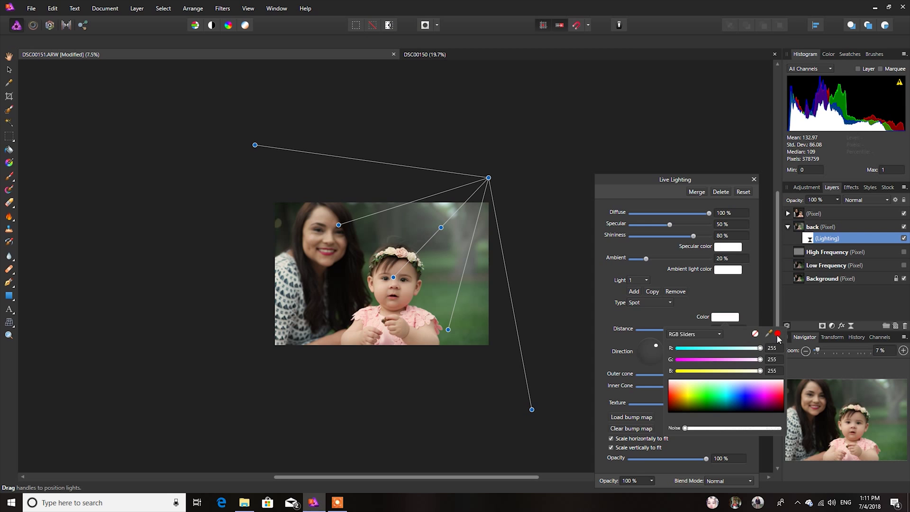
left_click(778, 334)
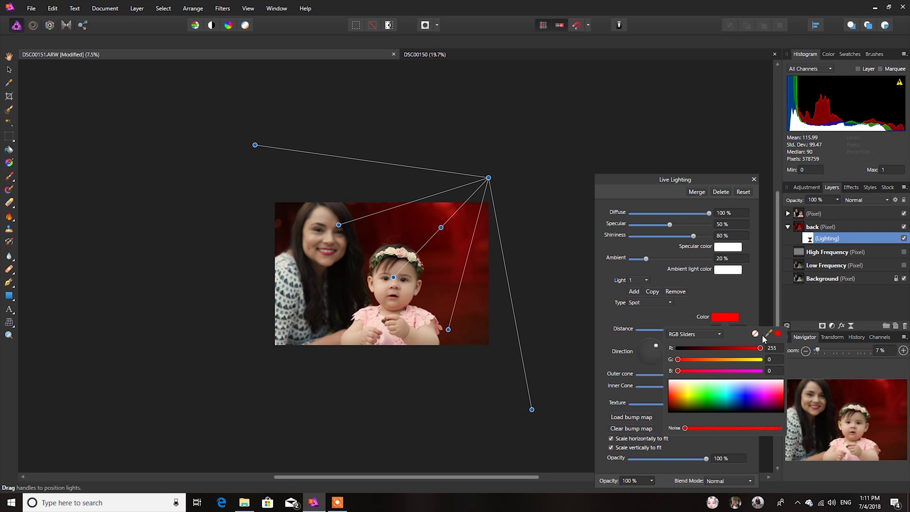
left_click_drag(760, 349, 752, 349)
left_click(679, 383)
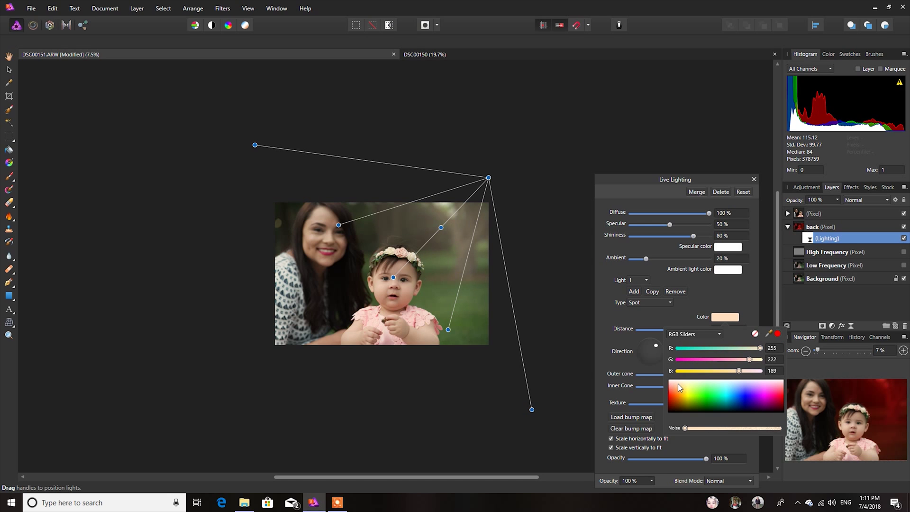
left_click_drag(677, 384, 675, 386)
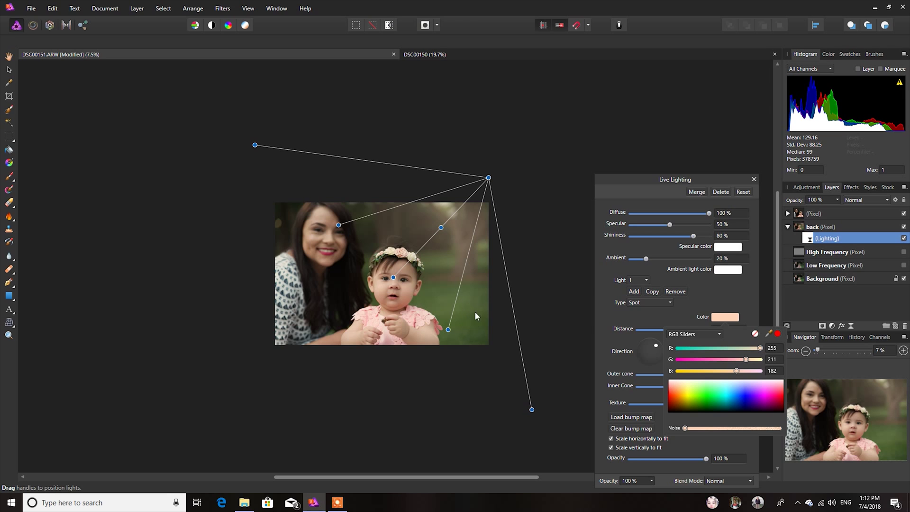
left_click(559, 291)
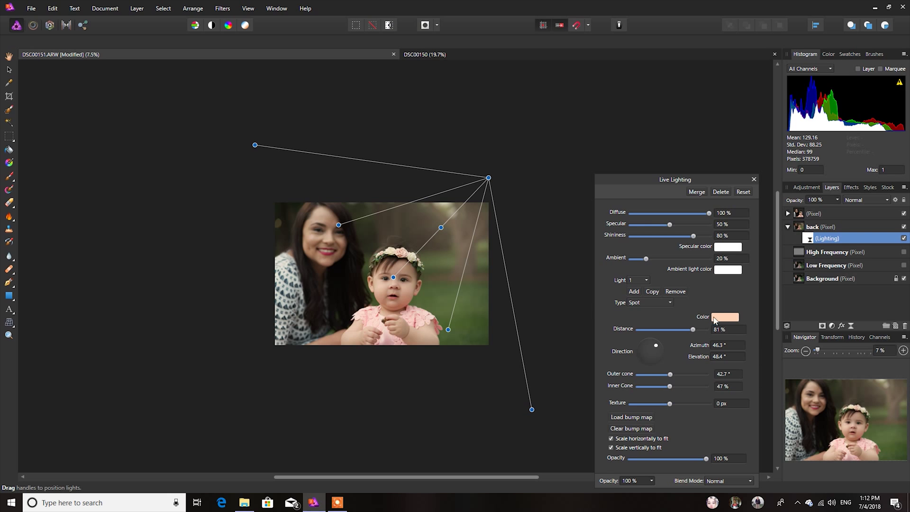
left_click(753, 179)
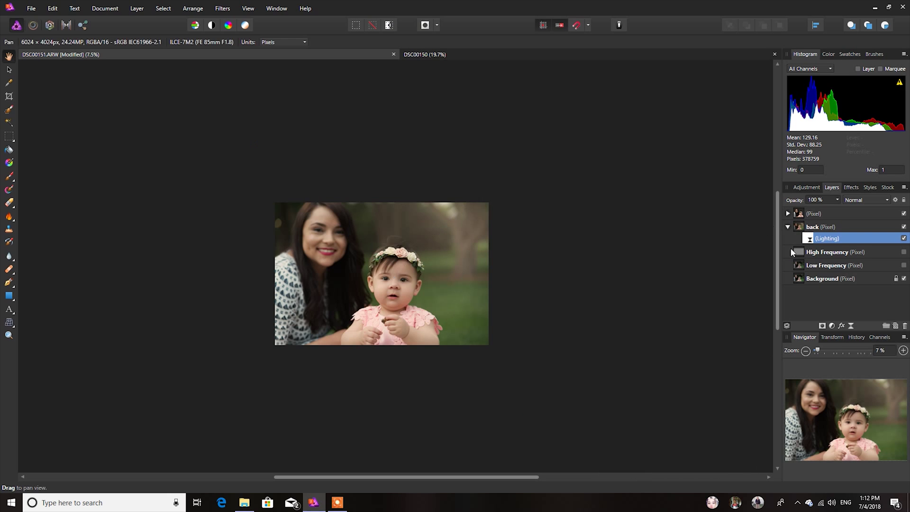
Add an HSL adjustment and nest it inside the "back" layer.
left_click(818, 230)
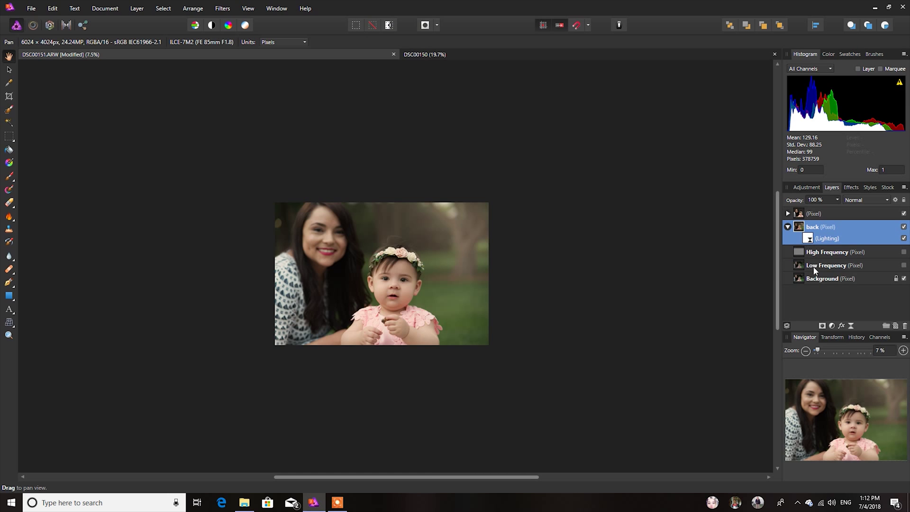
left_click(832, 326)
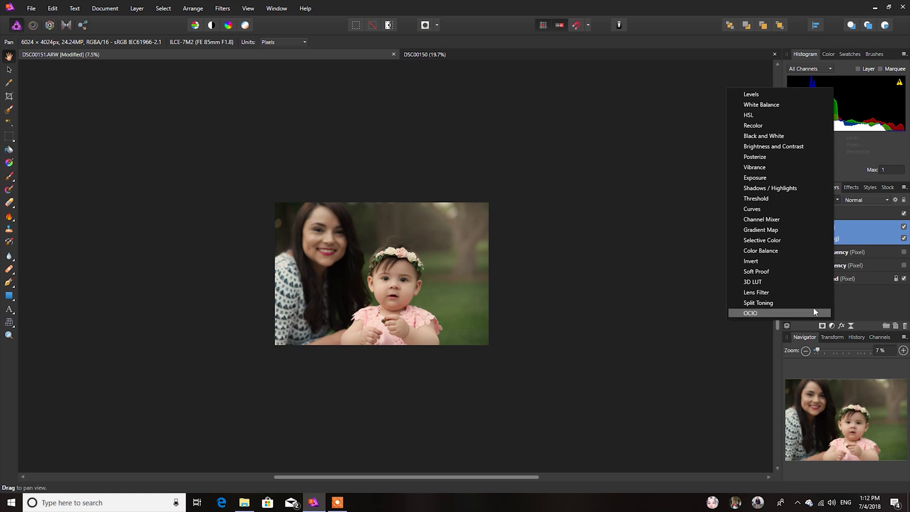
left_click(763, 114)
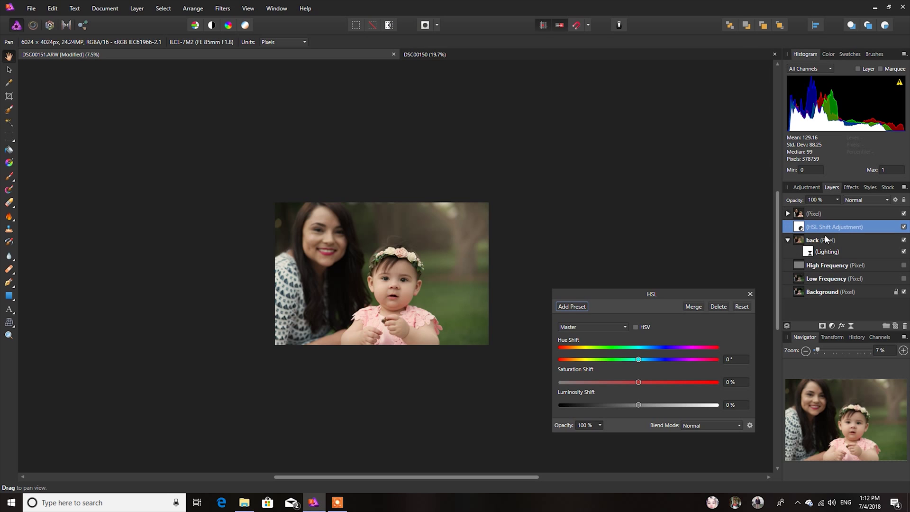
left_click_drag(830, 227, 834, 247)
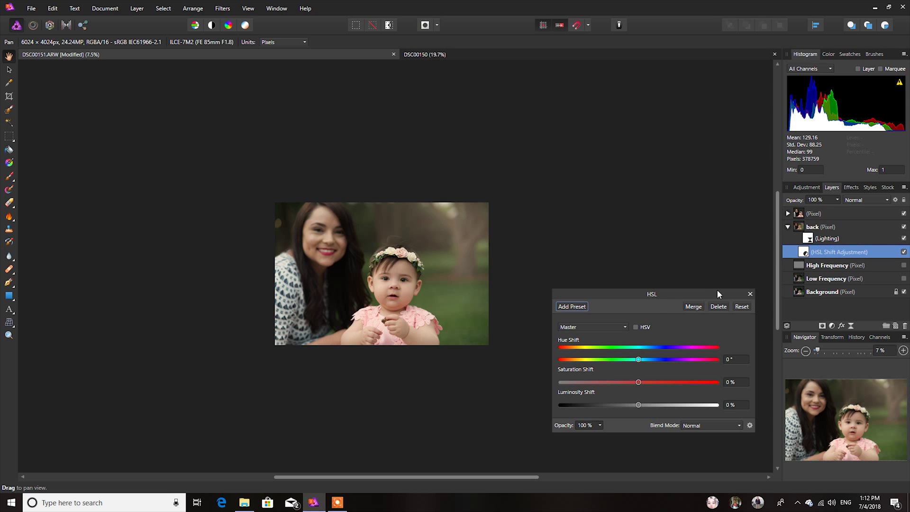
Shift the hue of the Greens in the HSL adjustment and set the Yellows' hue shift to about 27.9°.
left_click(621, 327)
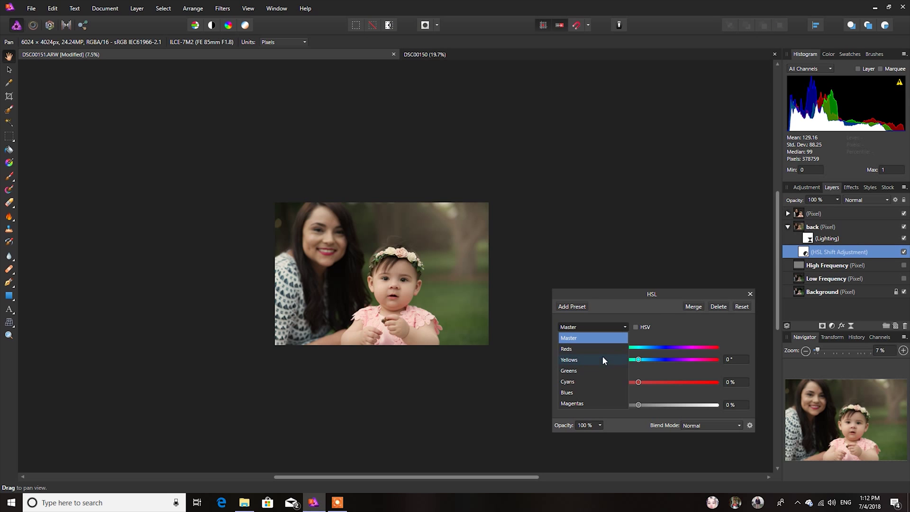
left_click(601, 368)
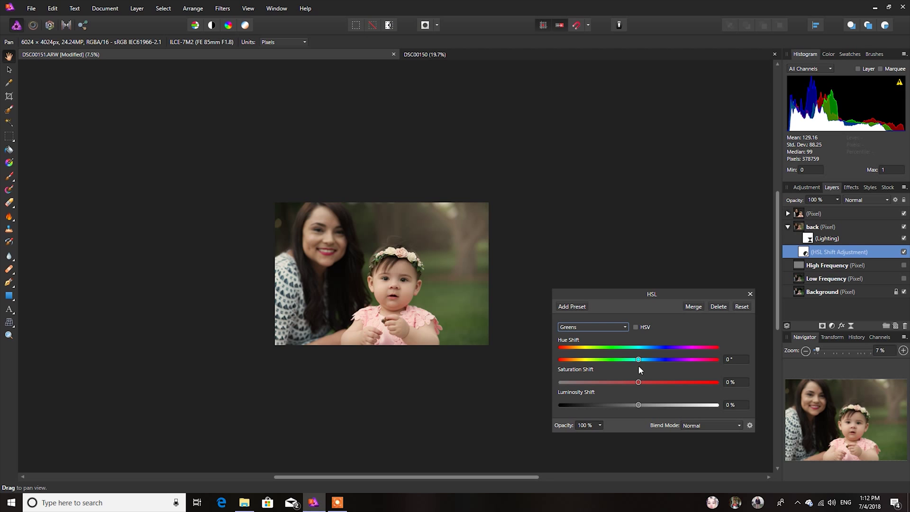
mouse_move(638, 360)
left_mouse_down()
mouse_move(654, 361)
mouse_move(647, 382)
mouse_move(624, 384)
mouse_move(662, 386)
mouse_move(638, 390)
mouse_move(655, 363)
mouse_move(642, 361)
mouse_move(651, 362)
left_mouse_up()
left_click(625, 327)
left_click(606, 361)
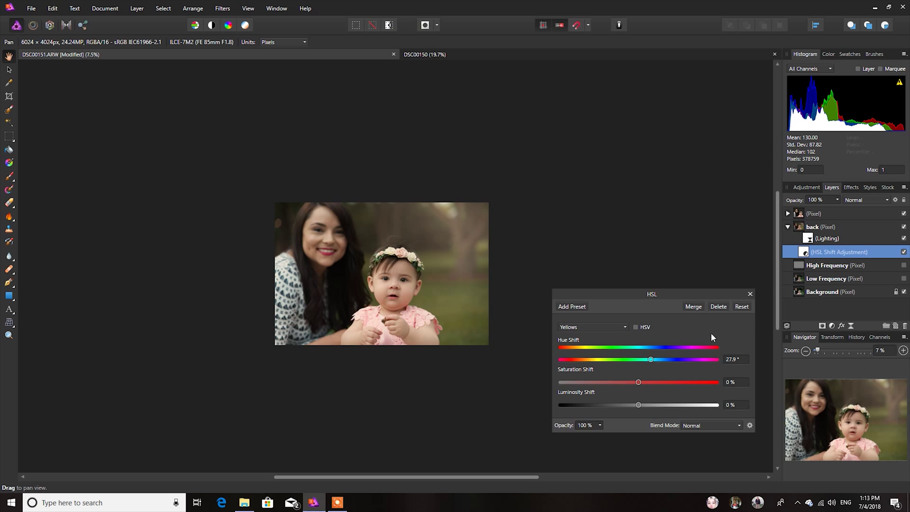
left_click(750, 293)
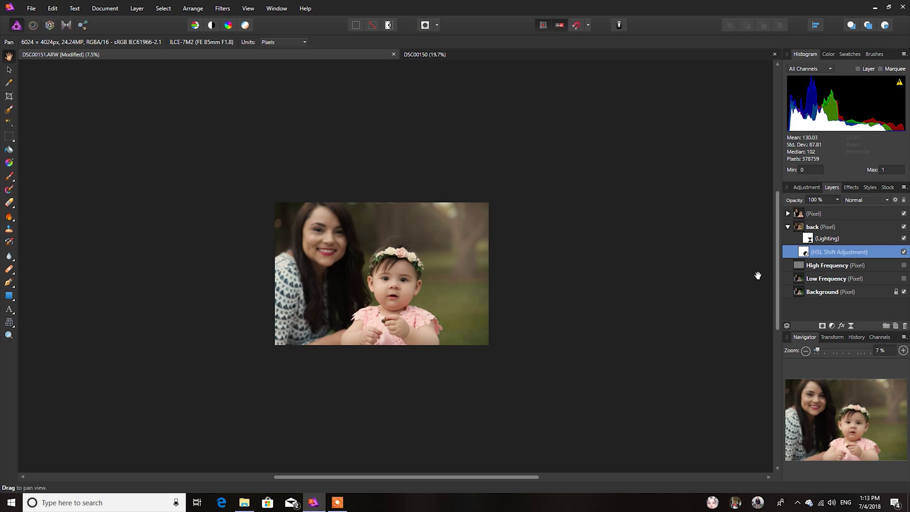
Add a Curves adjustment inside the "back" layer and shape its master curve into a gentle S, darkening shadows and lifting midtones and highlights.
left_click(832, 326)
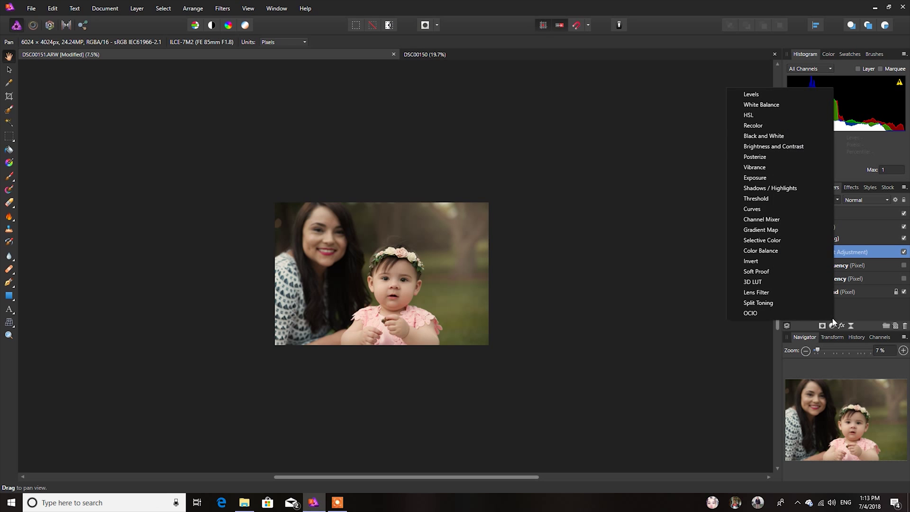
left_click(760, 210)
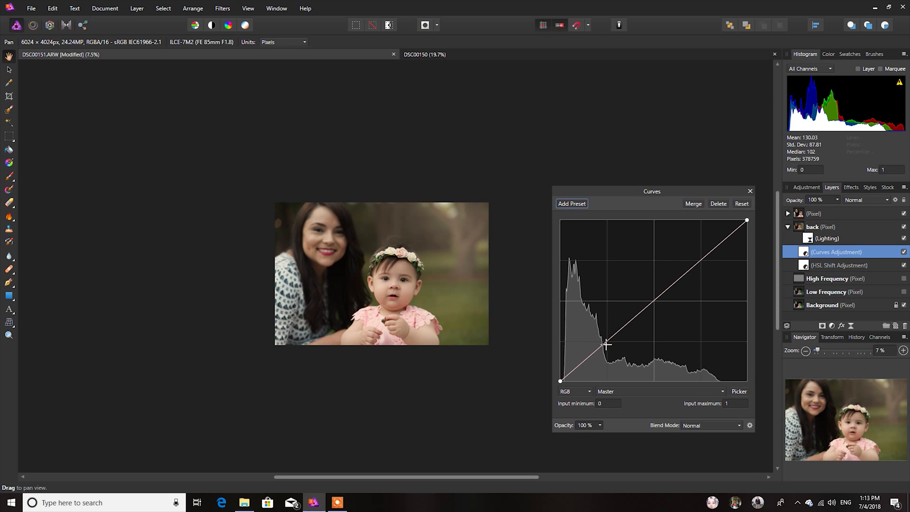
left_click_drag(606, 345, 609, 347)
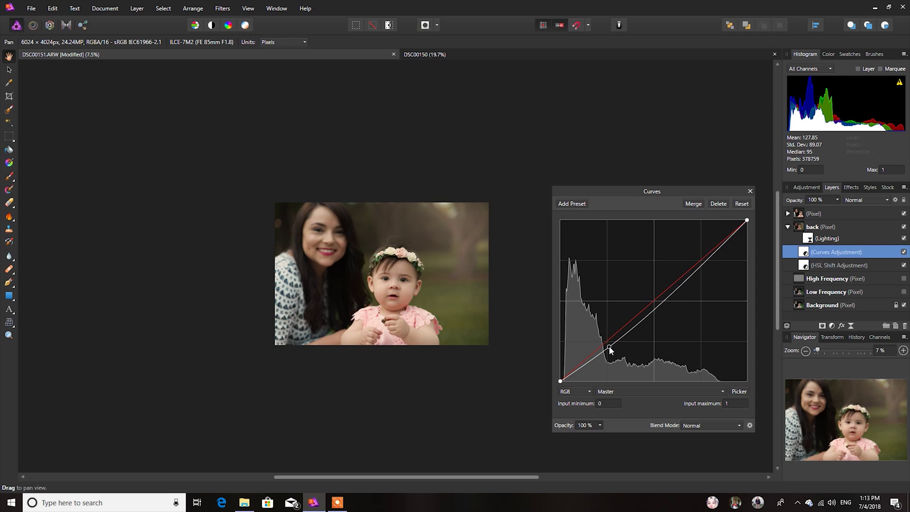
left_click_drag(643, 320, 647, 308)
left_click_drag(683, 273, 684, 260)
left_click_drag(609, 346, 611, 344)
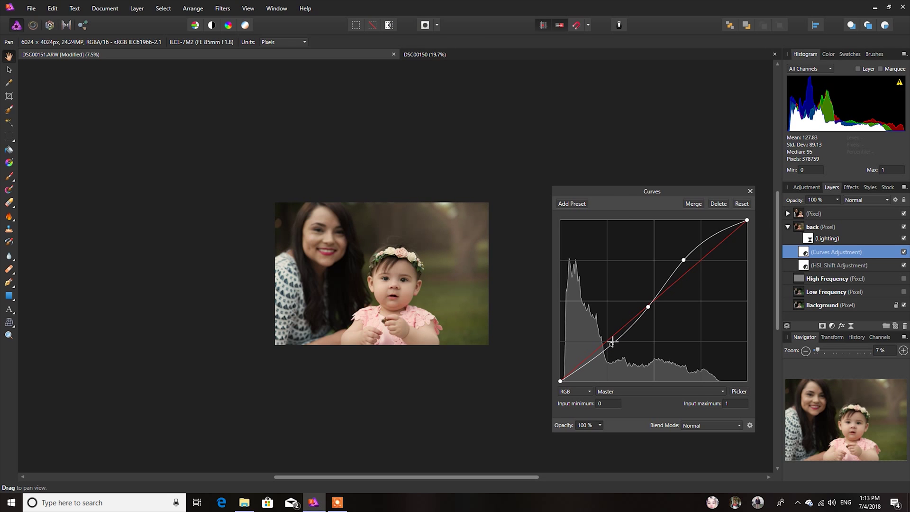
left_click_drag(648, 306, 647, 301)
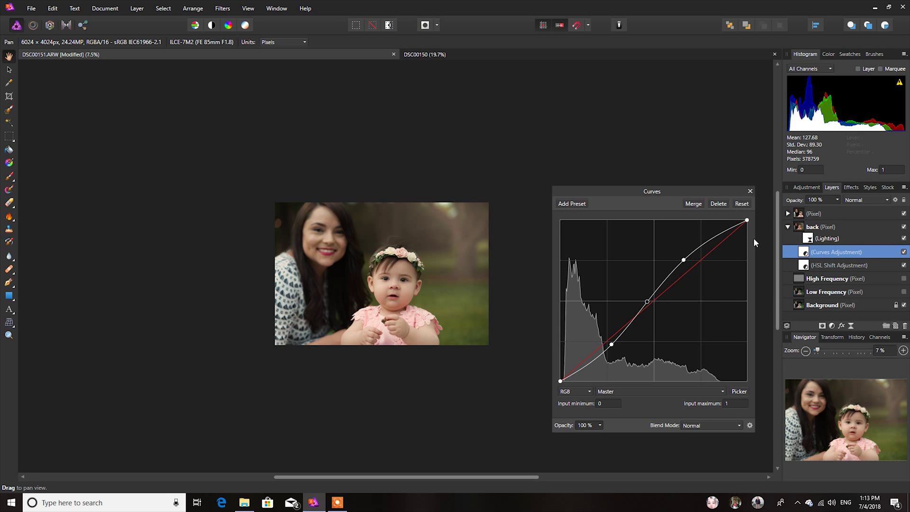
left_click(749, 191)
Reopen the "back" layer's live lighting settings and raise Diffuse to 100% and Ambient to 25%.
key("ctrl+plus")
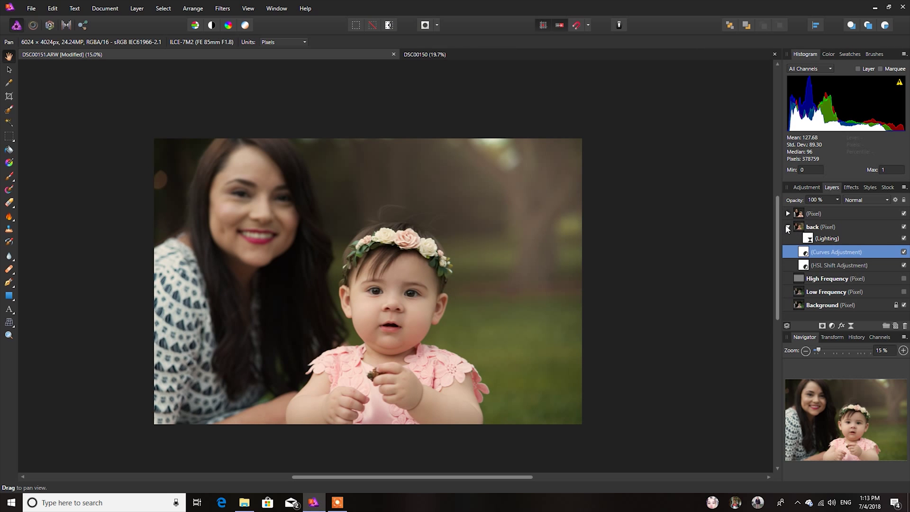
left_click(787, 228)
left_click(787, 227)
double_click(809, 238)
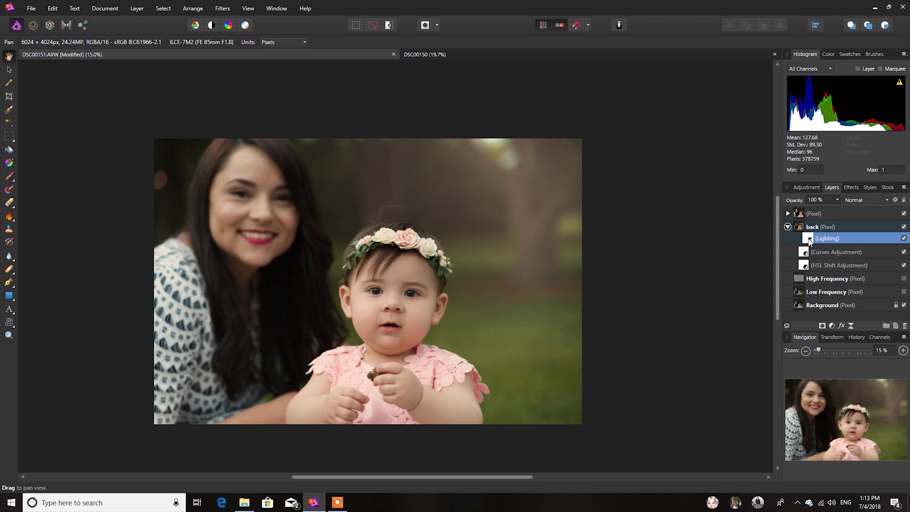
left_click(754, 179)
double_click(811, 242)
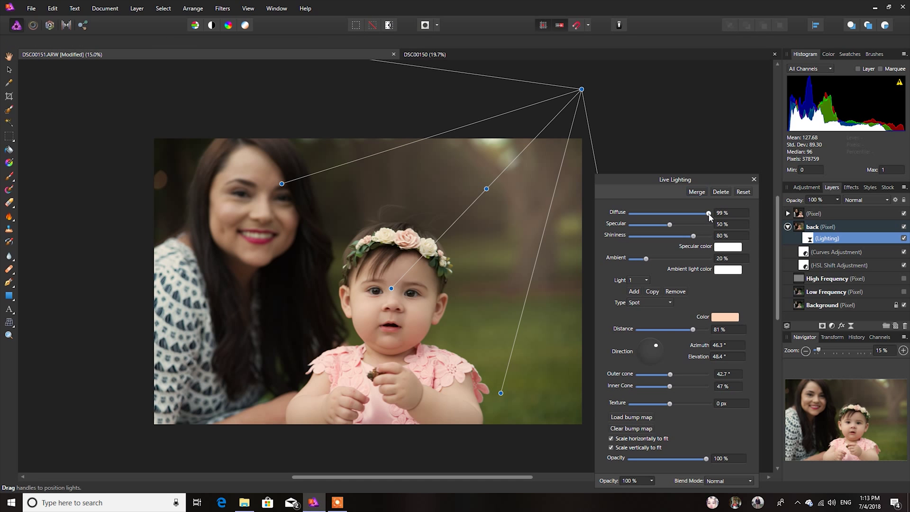
left_click_drag(709, 214, 727, 218)
mouse_move(647, 260)
left_mouse_down()
mouse_move(668, 262)
mouse_move(651, 264)
left_mouse_up()
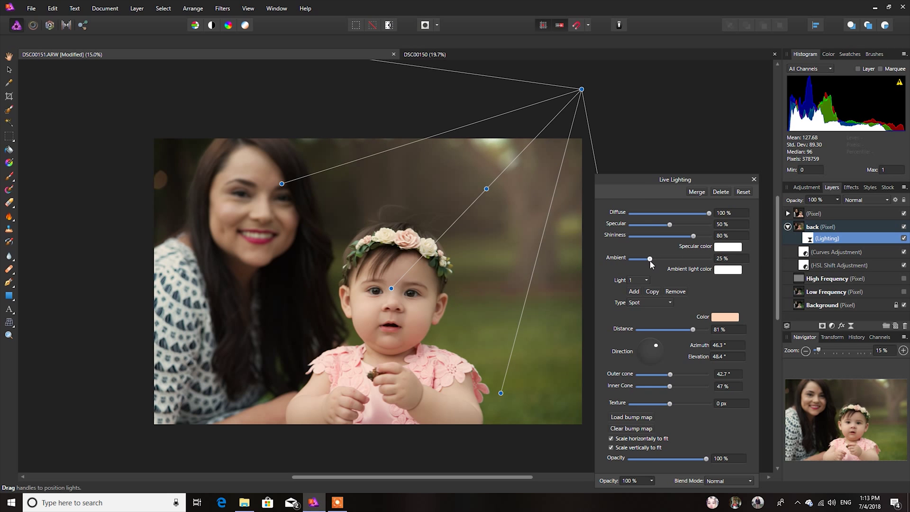
left_click(753, 179)
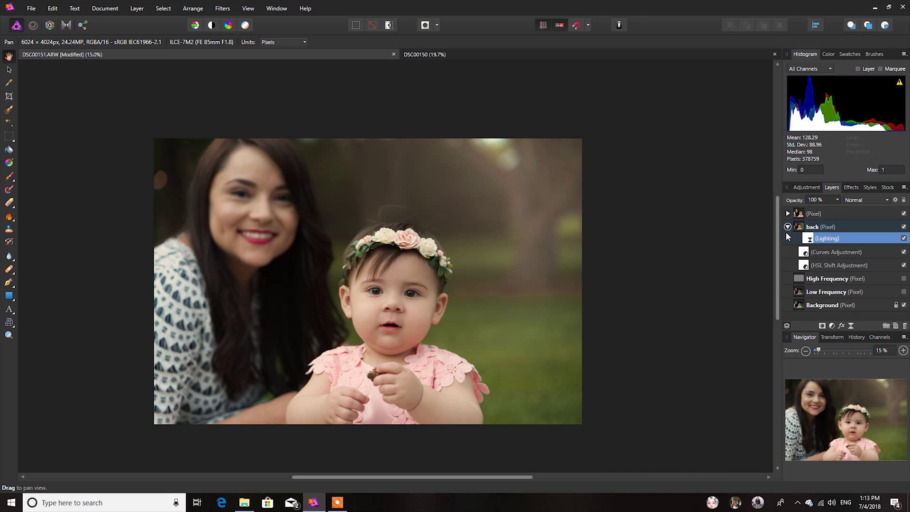
Collapse the "back" layer and toggle its visibility repeatedly to compare the background before and after, leaving it shown.
left_click(787, 227)
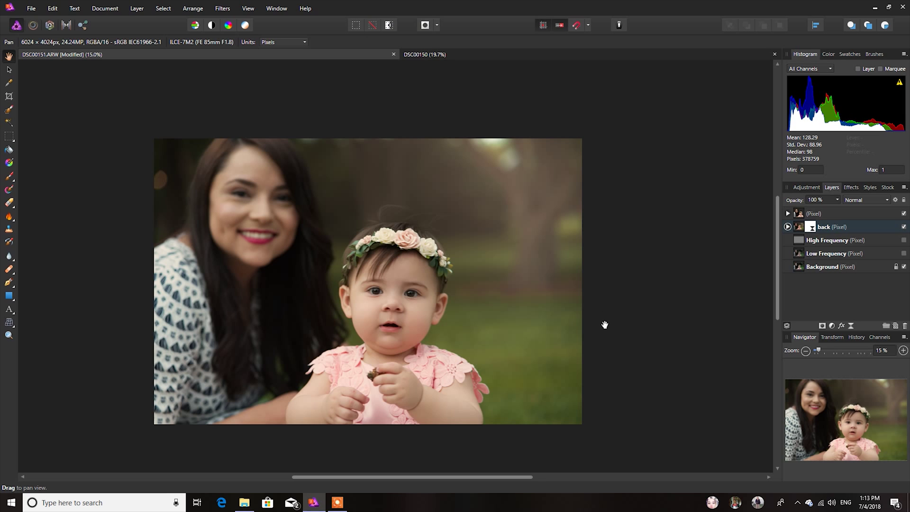
left_click(903, 227)
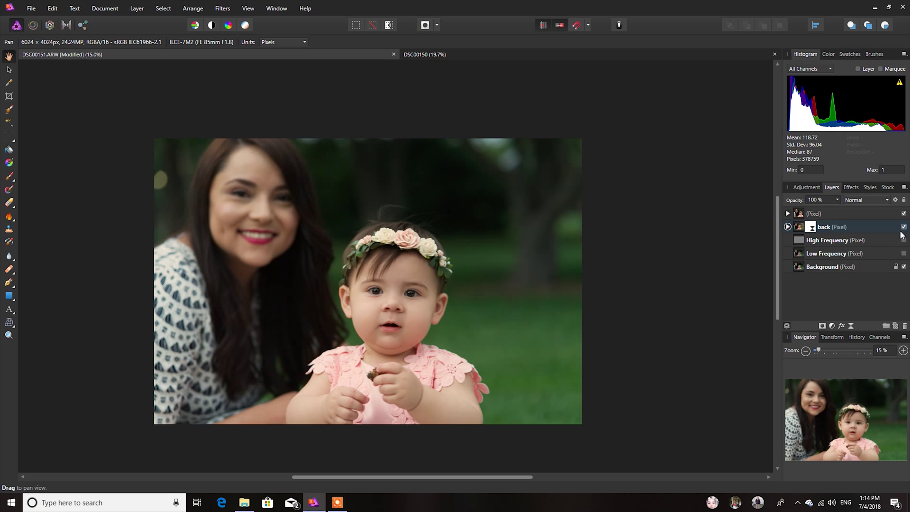
left_click(904, 227)
left_click(904, 227)
left_click(903, 227)
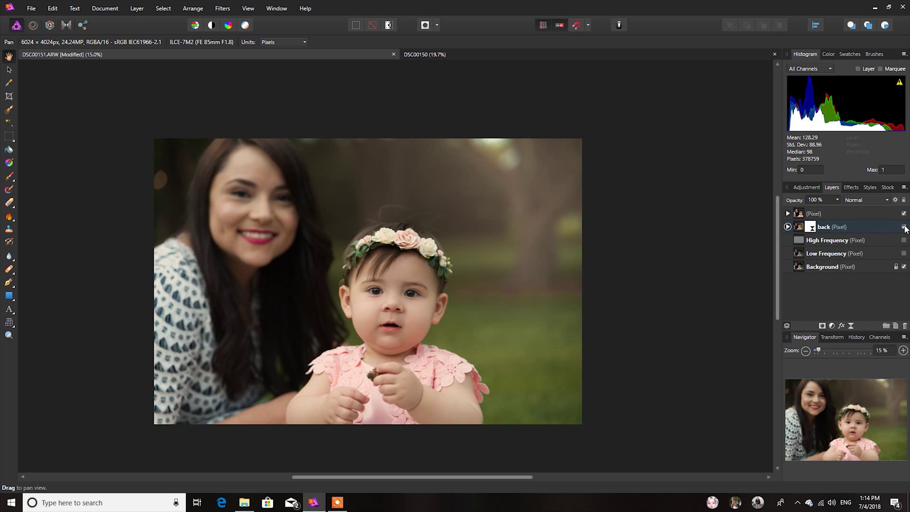
left_click(904, 227)
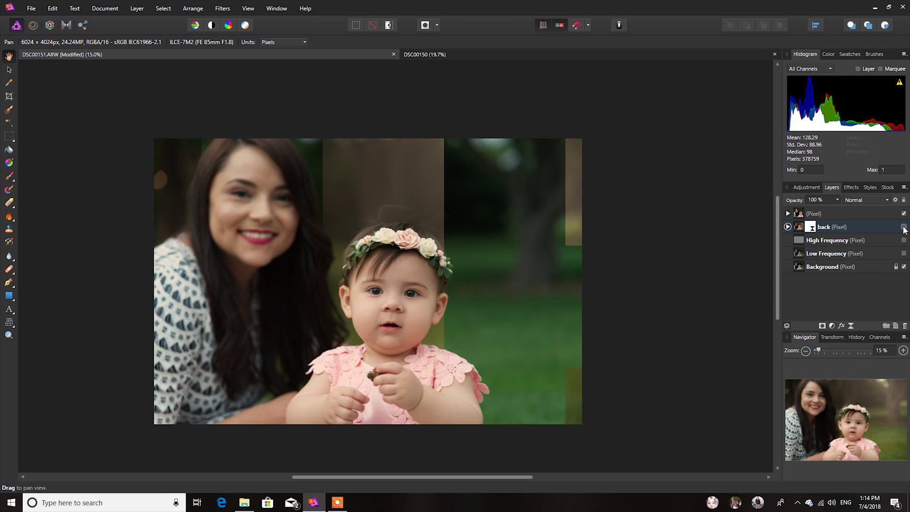
left_click(904, 227)
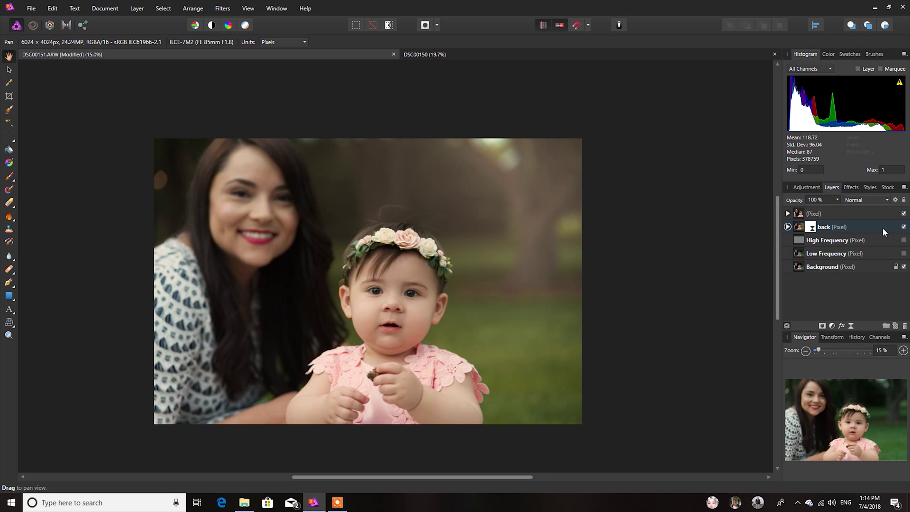